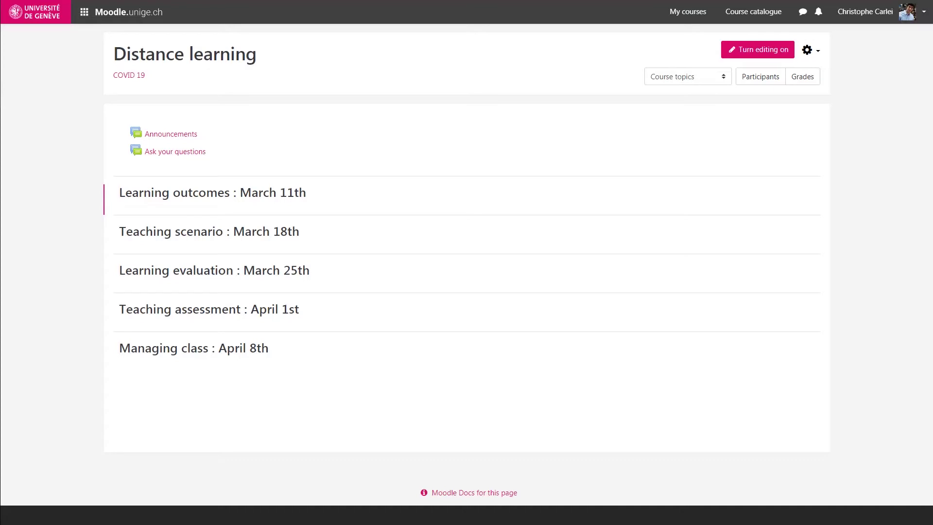
Turn editing on and start adding an Assignment to the Learning outcomes : March 11th section
click(770, 54)
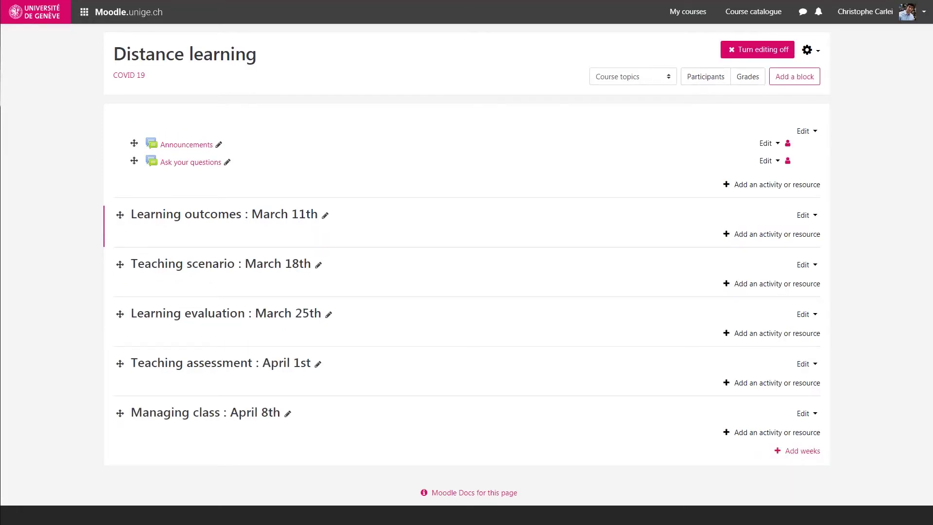
click(773, 234)
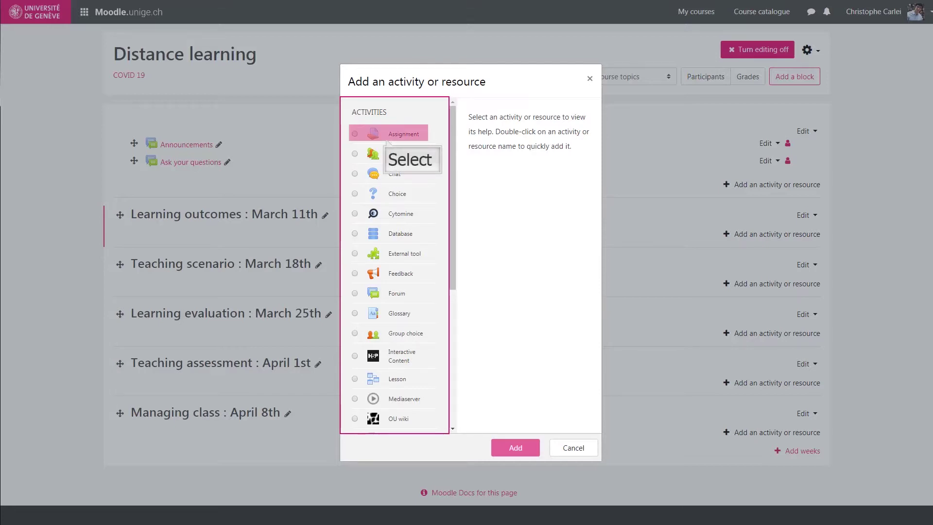
click(387, 138)
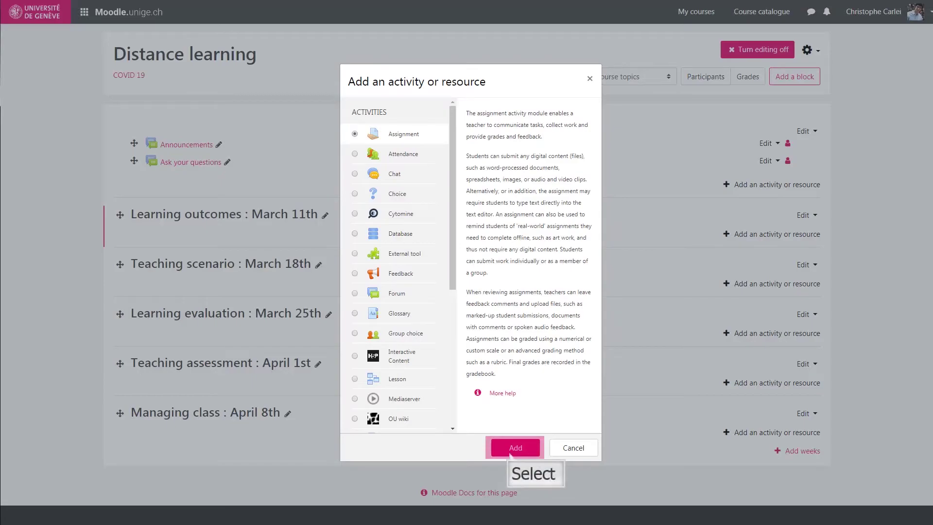
click(510, 447)
Name the assignment 'Work to return' with description 'Formulate your learning objectives!'
text(Work to return)
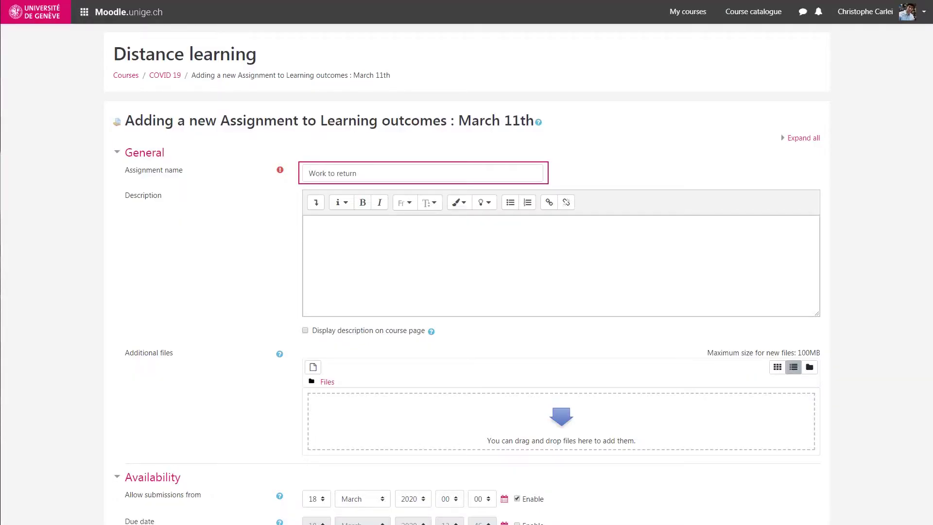
click(309, 224)
text(Formulate your learning objectives!)
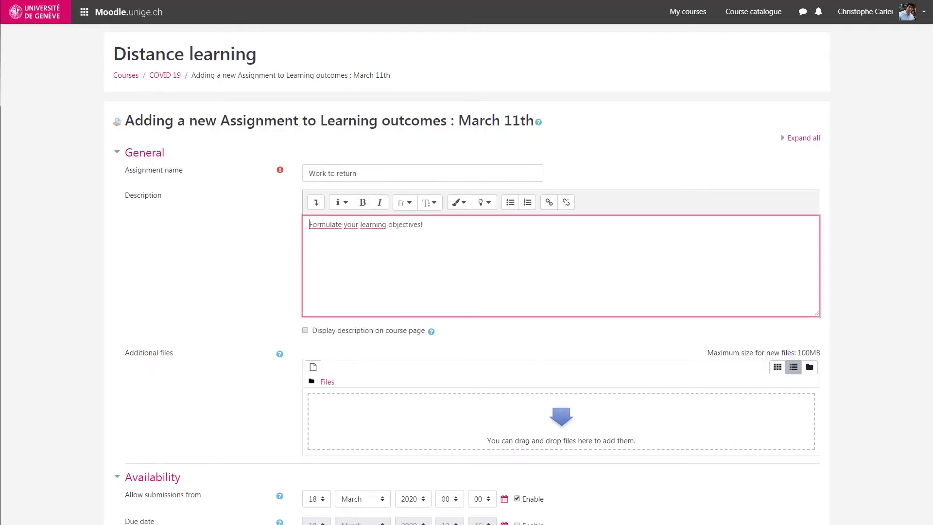
scroll(423, 290, down, 6)
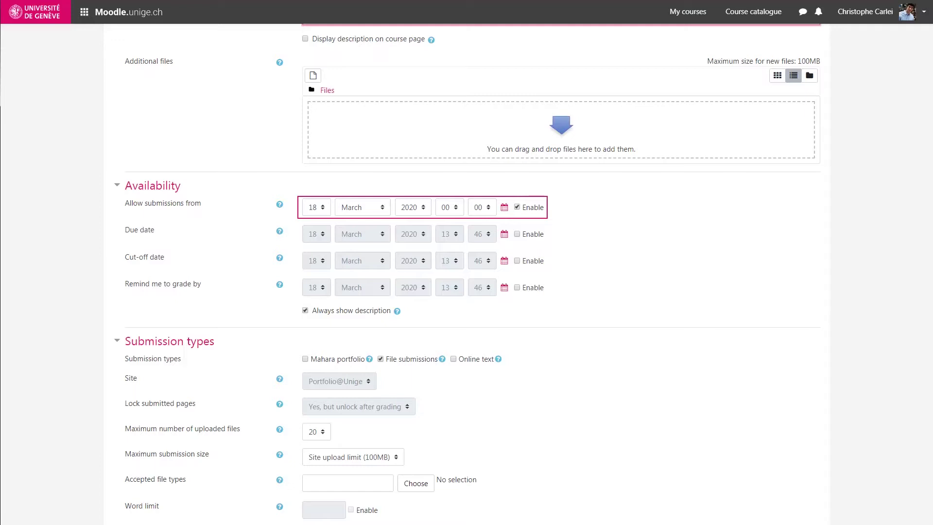
Disable the Allow submissions from date
key(space)
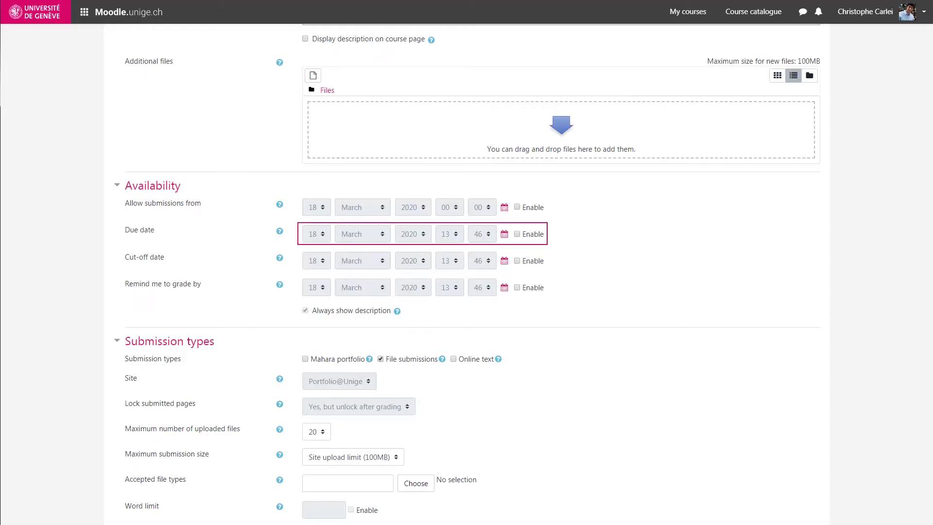
Enable the due date and set it to 1 April 2020, 13:00
click(517, 234)
click(315, 233)
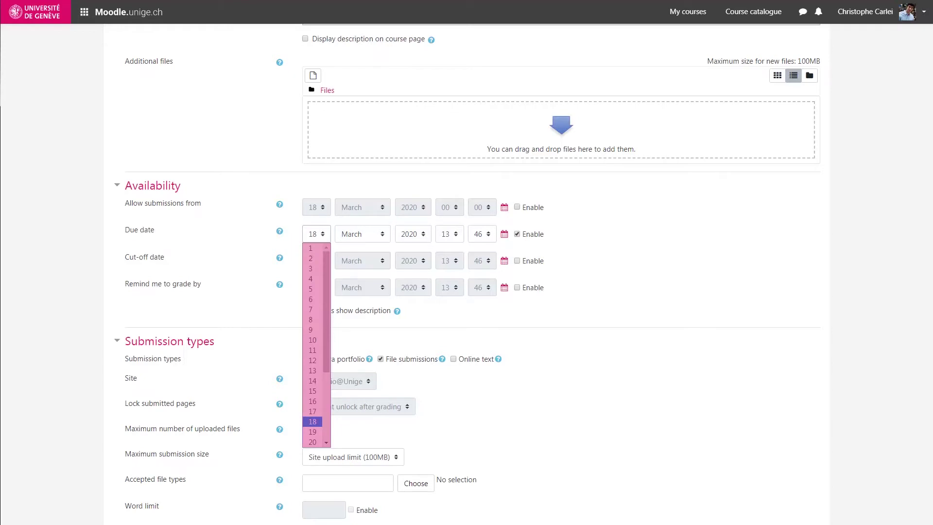
click(310, 248)
click(362, 233)
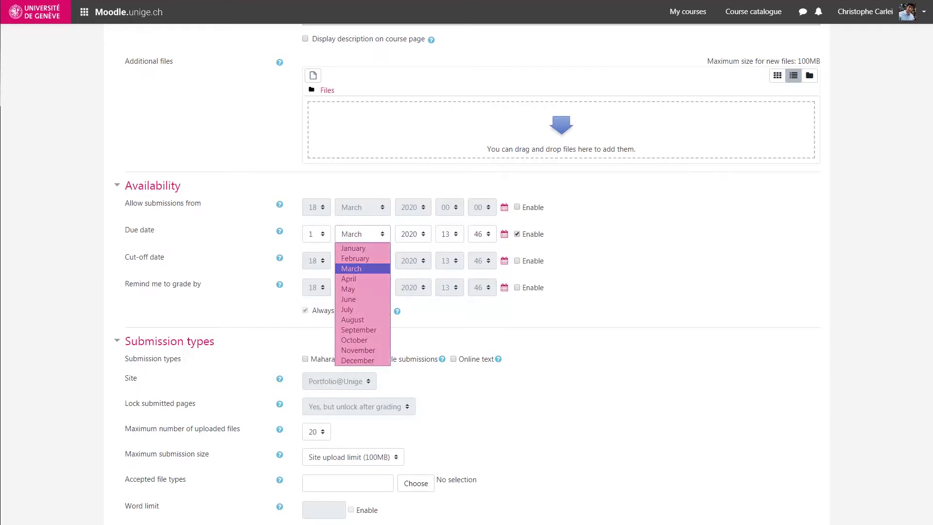
click(349, 279)
click(481, 234)
scroll(481, 292, up, 9)
click(481, 249)
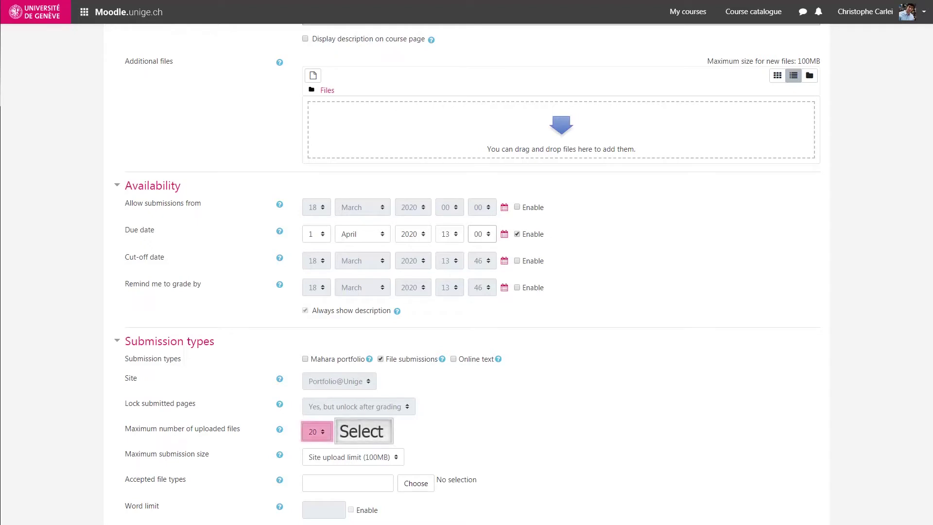
Limit submissions to 1 uploaded file and accept only PDF documents
click(317, 431)
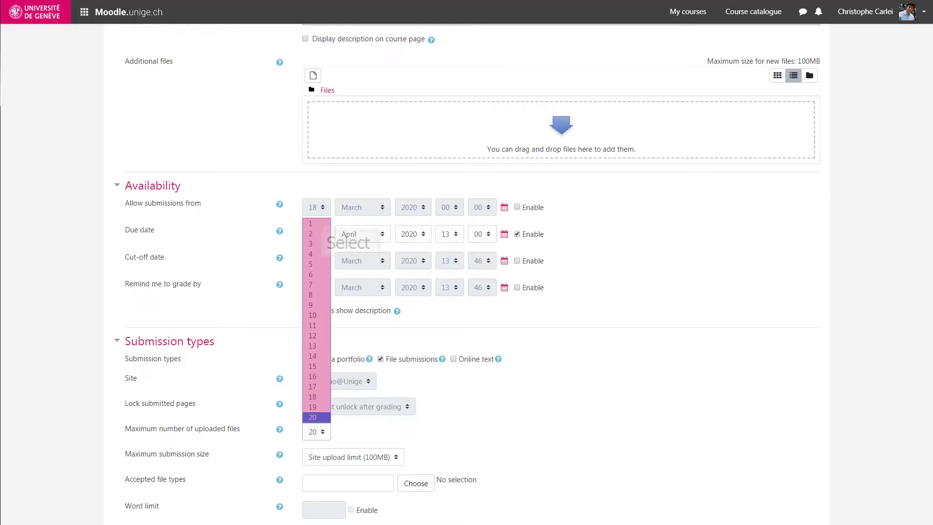
click(323, 224)
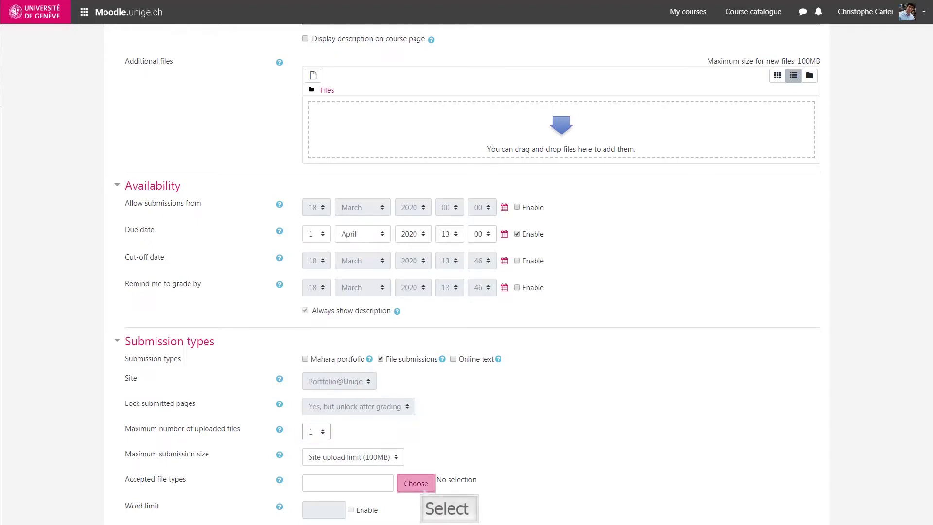
click(421, 487)
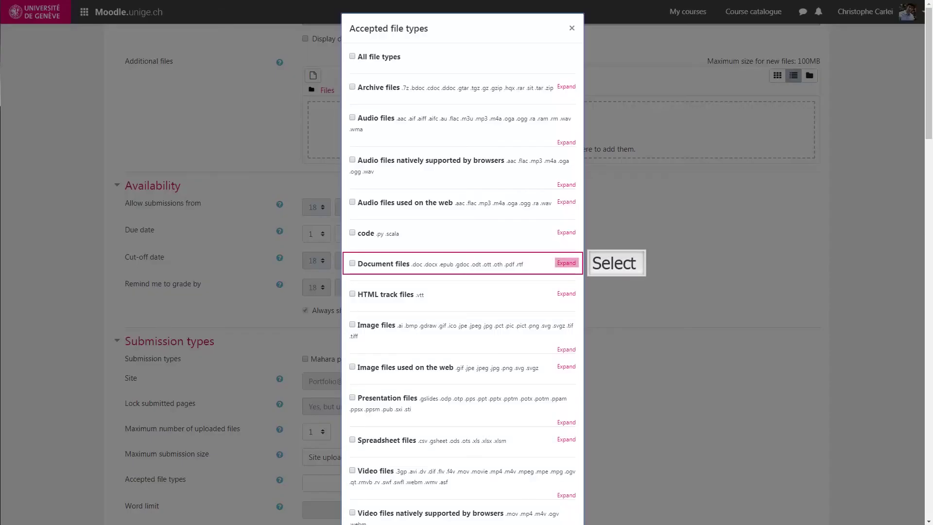
click(566, 263)
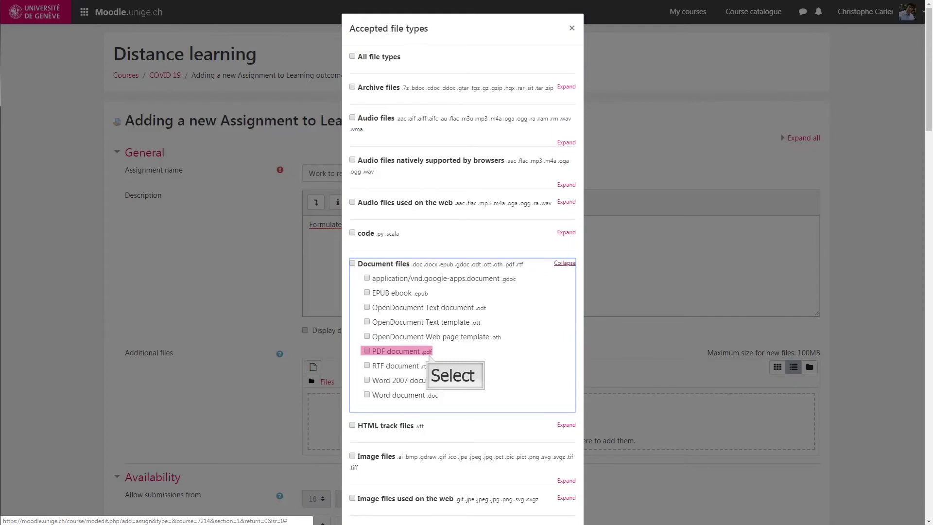
click(426, 351)
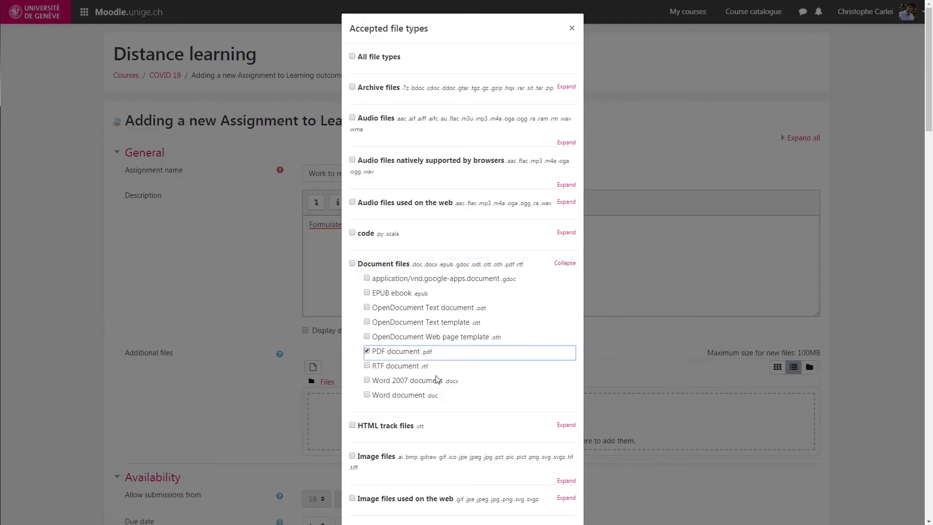
scroll(442, 388, down, 10)
scroll(449, 399, down, 5)
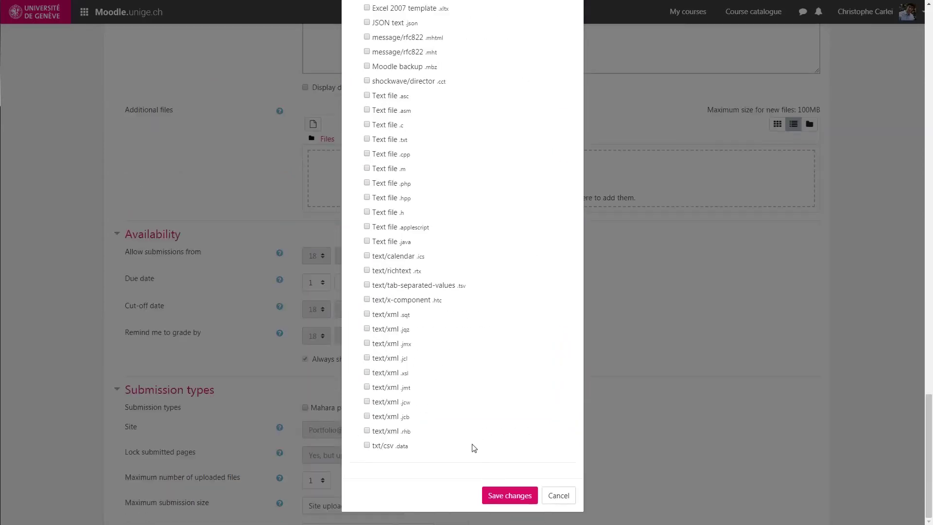
click(503, 494)
scroll(548, 421, down, 2)
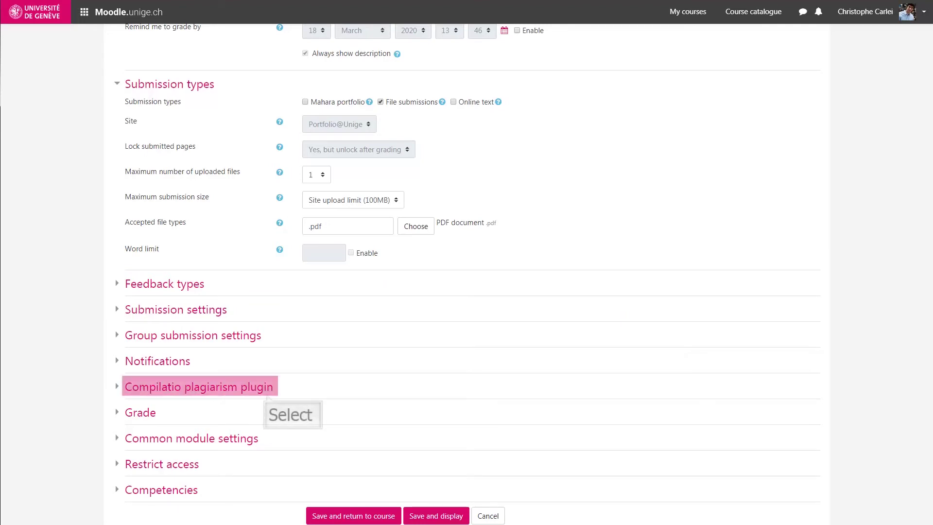
Set Compilatio similarity detection to Yes with Analysis Start set to Direct
key(Return)
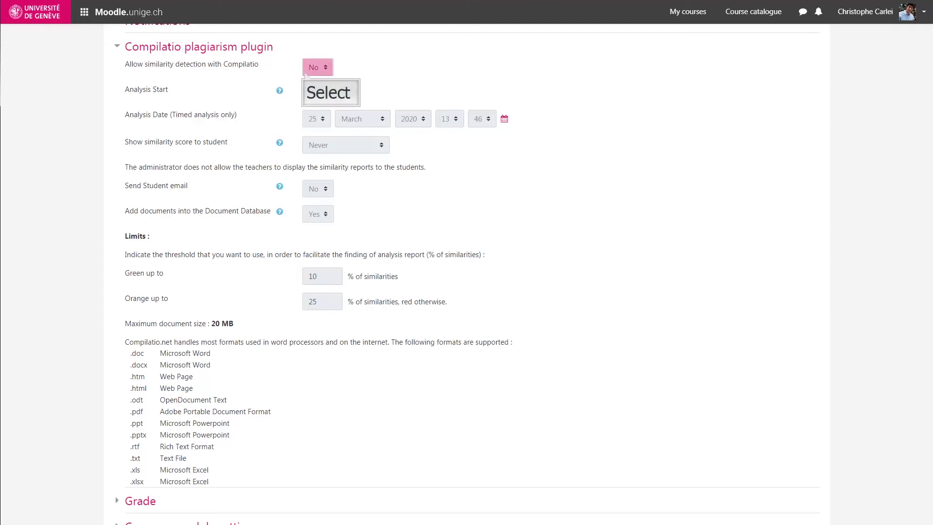
click(306, 72)
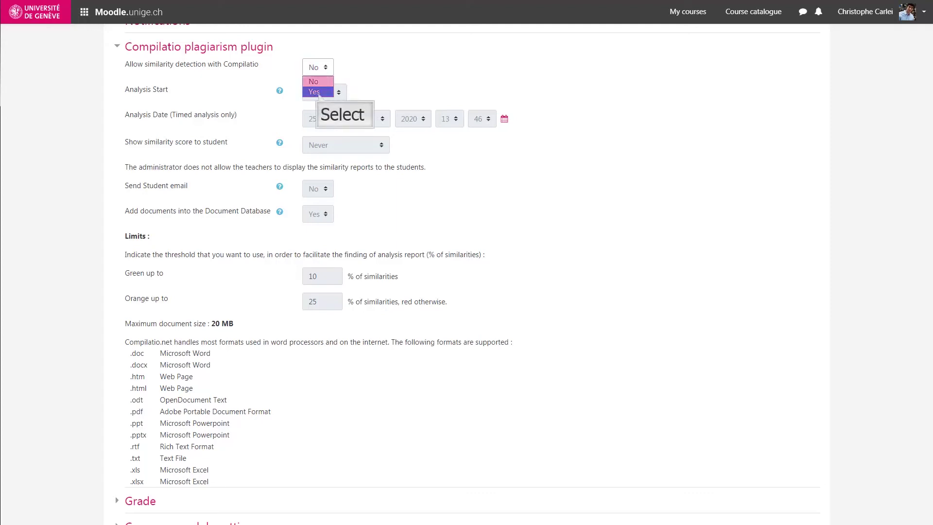
click(313, 90)
click(324, 98)
click(320, 108)
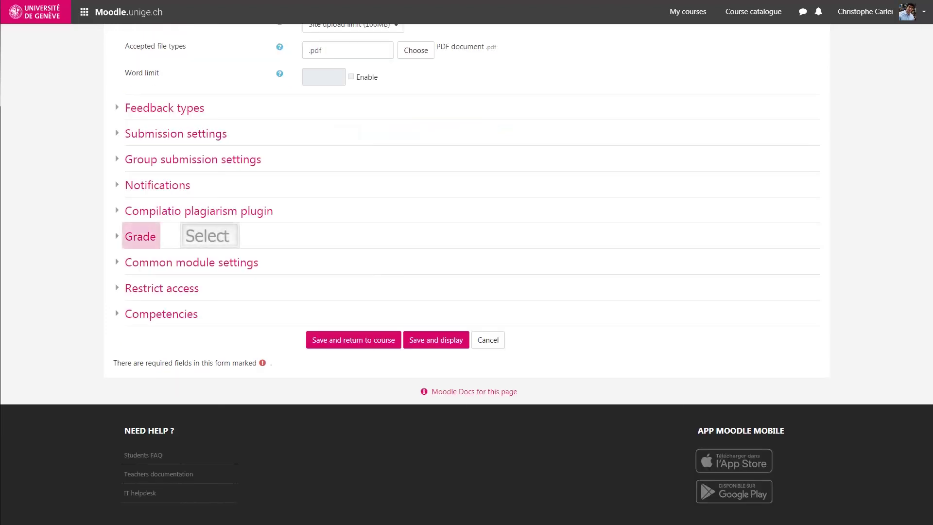
Grade with the Echelle Suisse 0-6 scale, grade to pass 4, then save and return to course
click(140, 236)
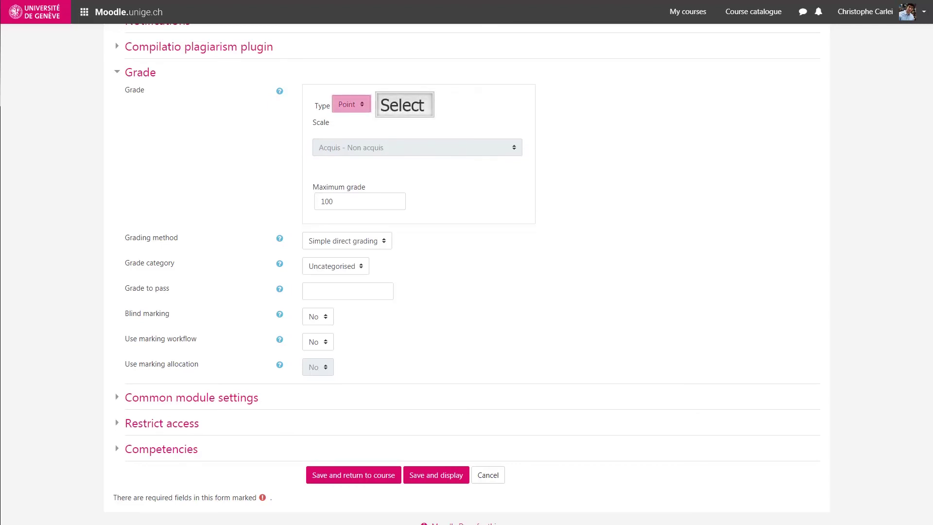
click(351, 104)
click(347, 127)
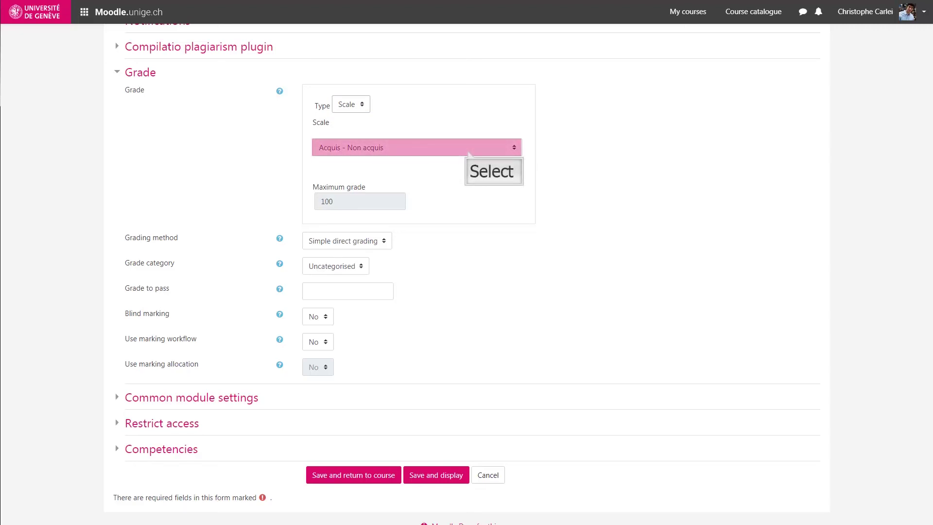
click(468, 152)
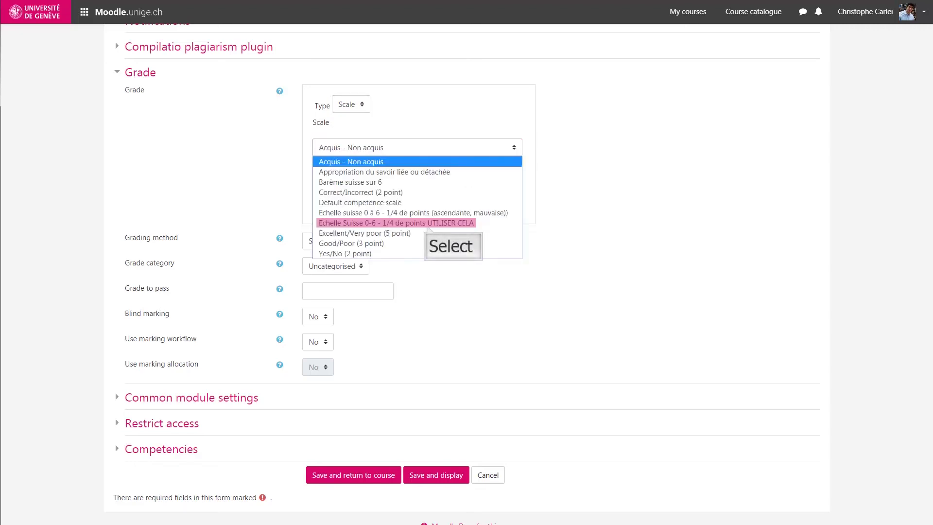
click(396, 222)
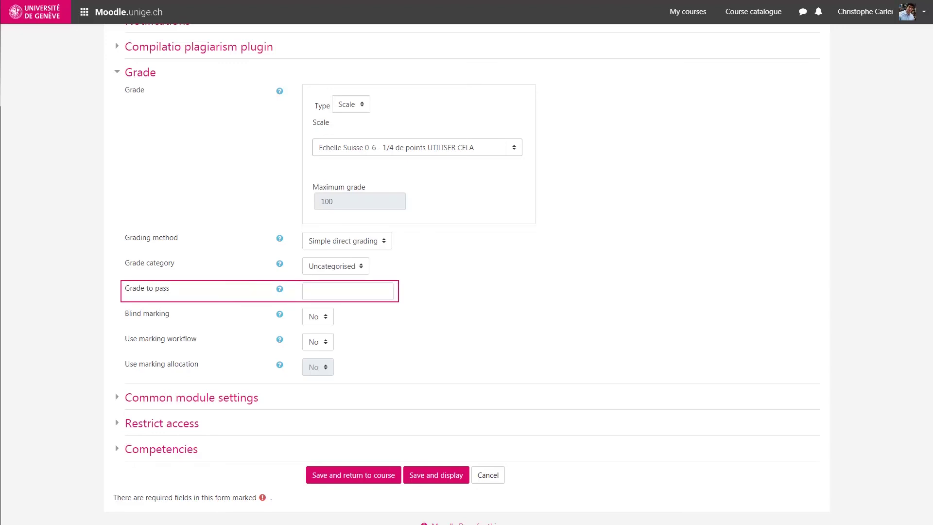
click(347, 291)
text(4)
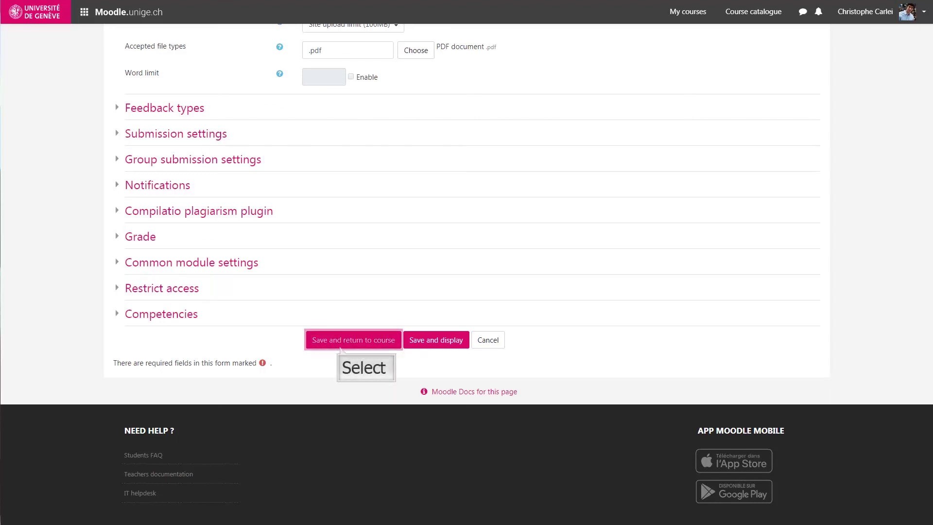
click(341, 346)
scroll(347, 339, up, 2)
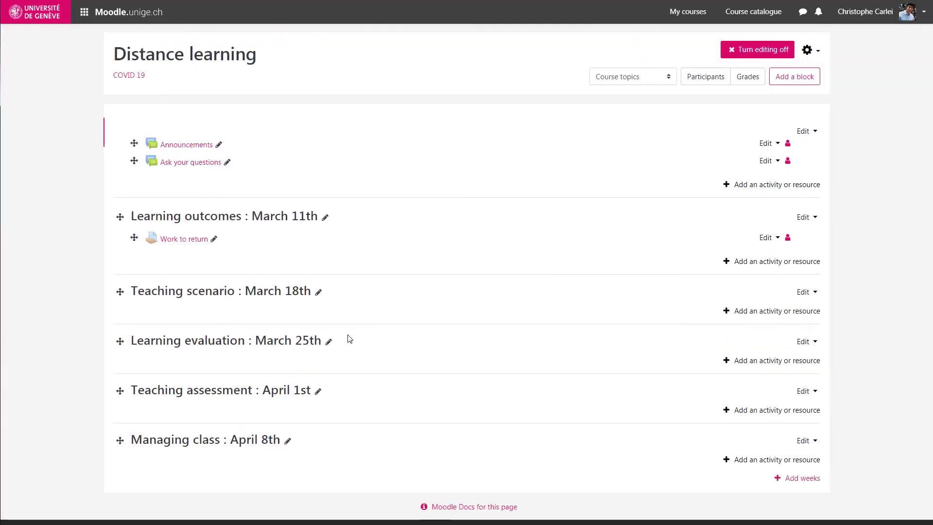